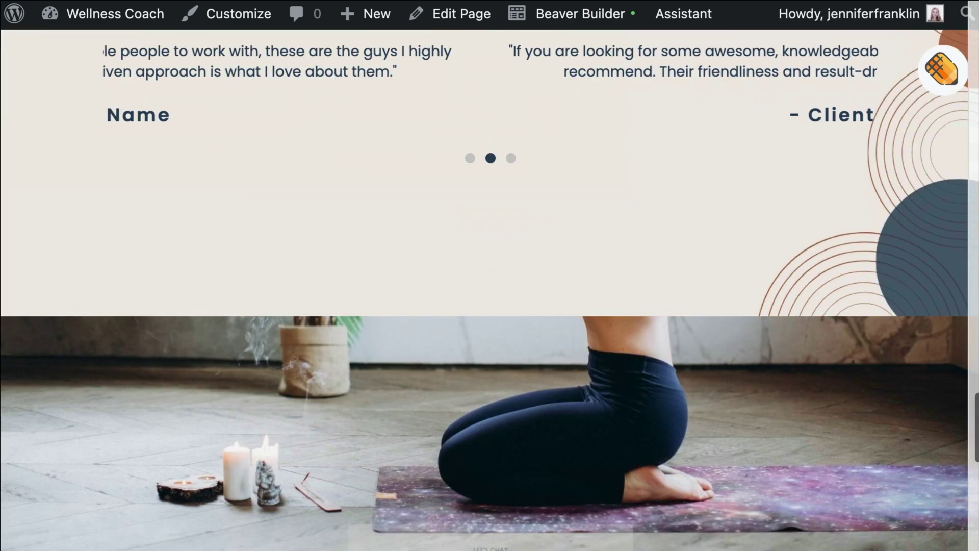
Scroll the Wellness Coach page down to the BE|WELL footer and navy copyright bar.
scroll(490, 286, "down", 5)
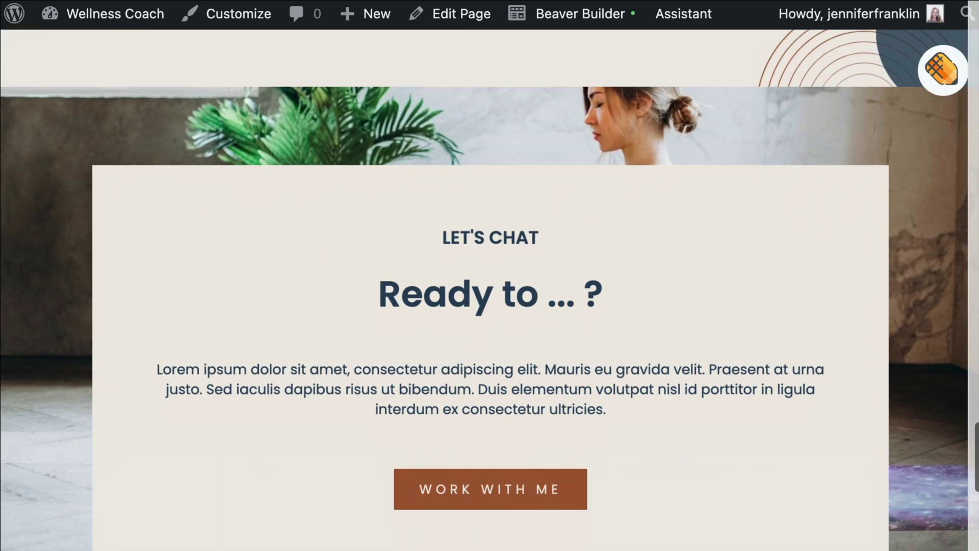
scroll(490, 285, "down", 6)
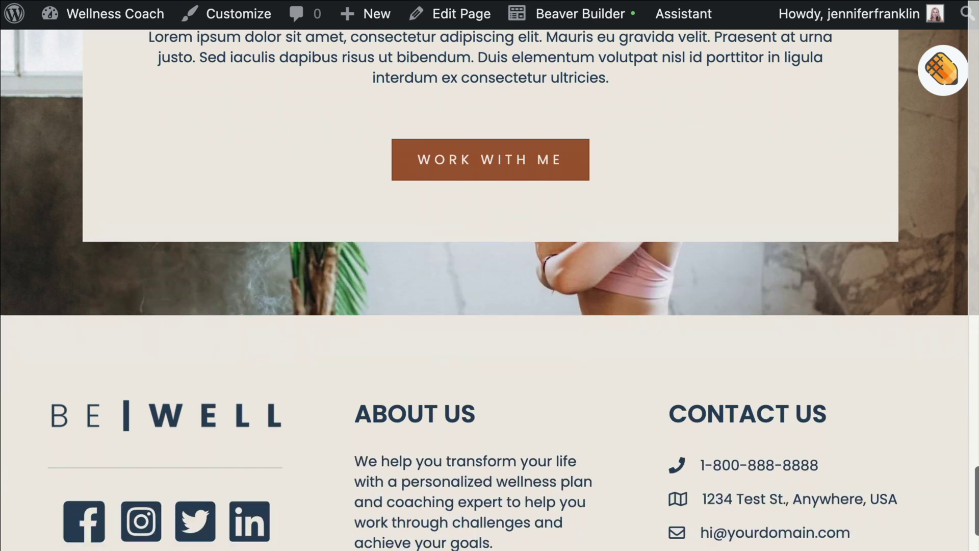
scroll(489, 285, "down", 3)
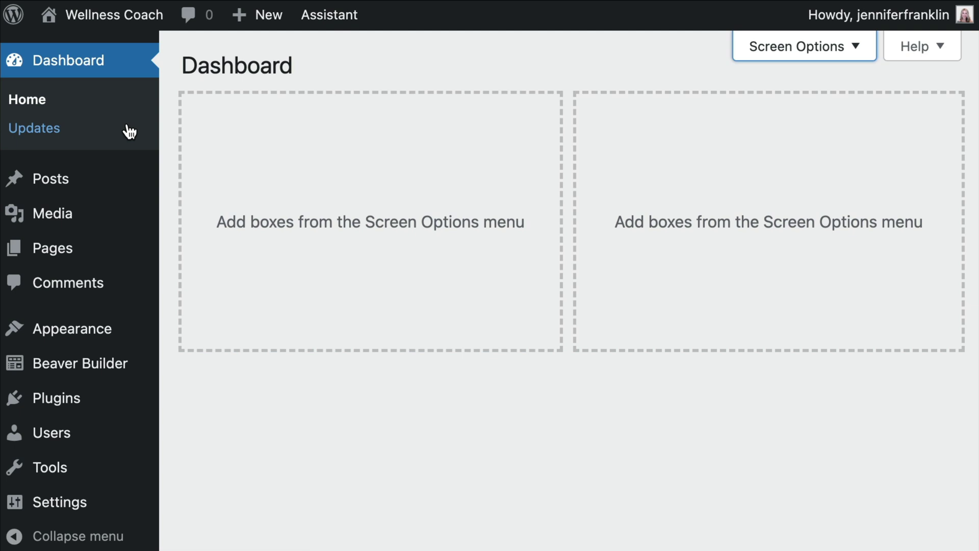
Return to the WordPress admin Dashboard and bring up the Appearance submenu.
left_click(114, 402)
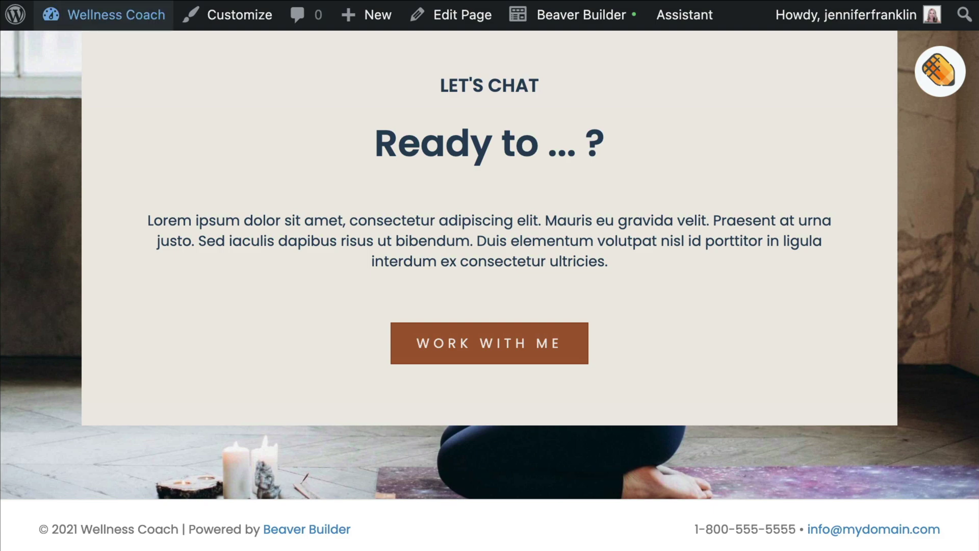
left_click(116, 14)
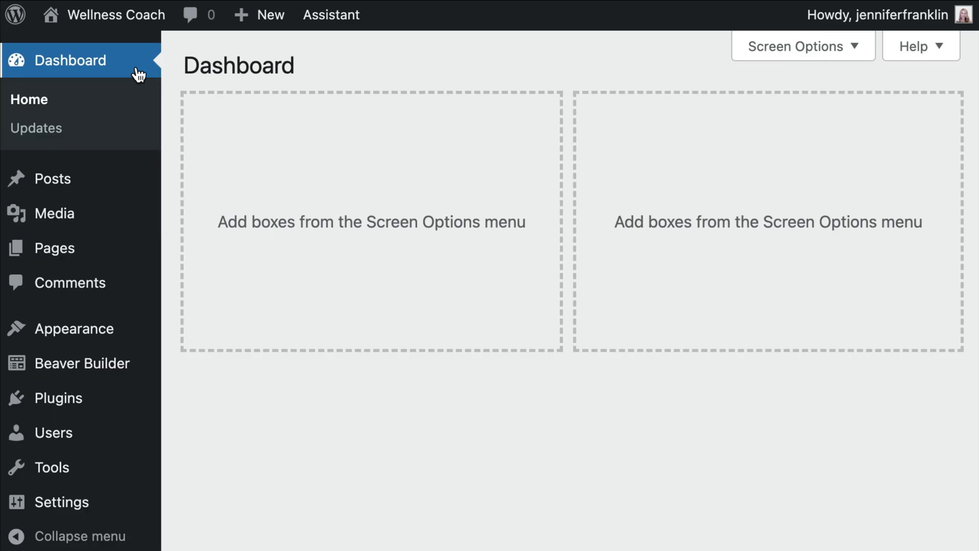
mouse_move(135, 341)
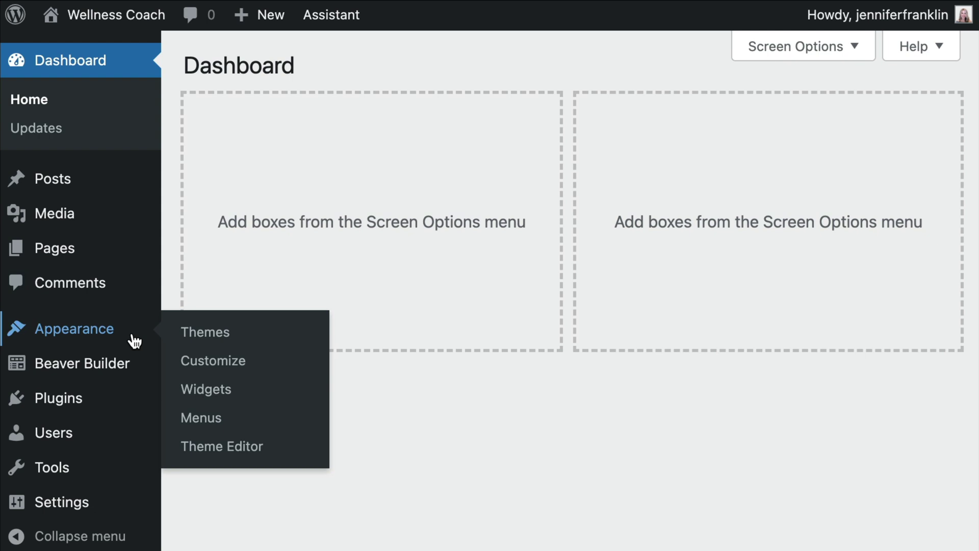
In the Customizer, set the Footer Layout to None.
left_click(262, 374)
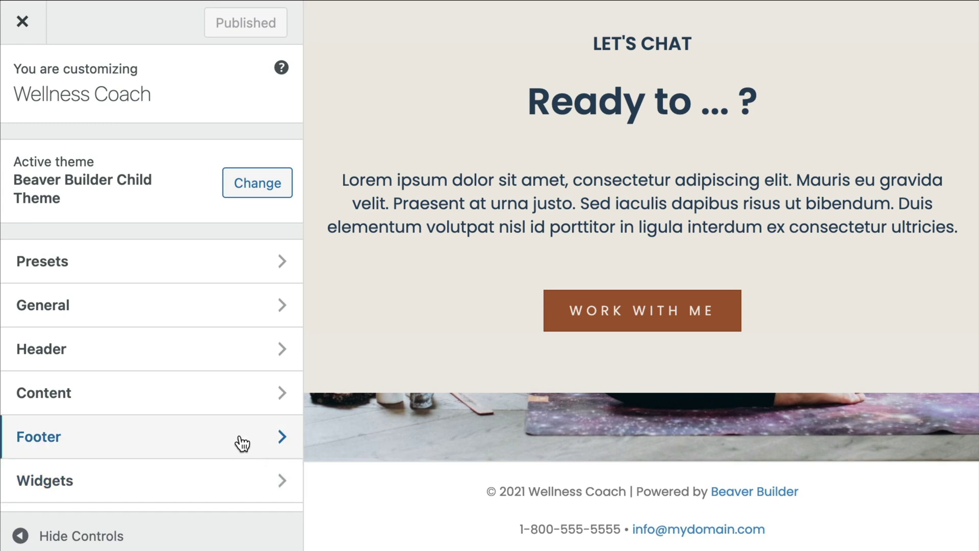
left_click(241, 443)
left_click(241, 244)
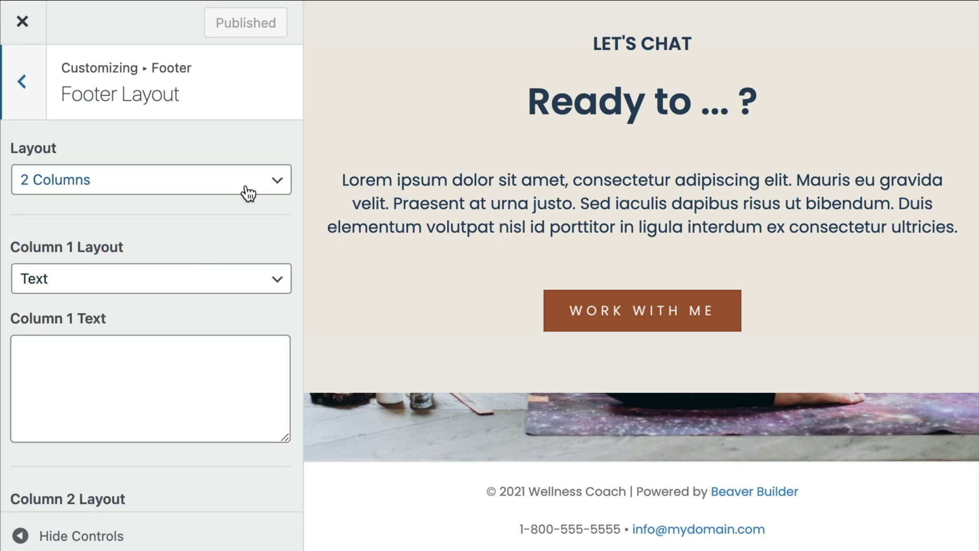
left_click(247, 192)
left_click(248, 134)
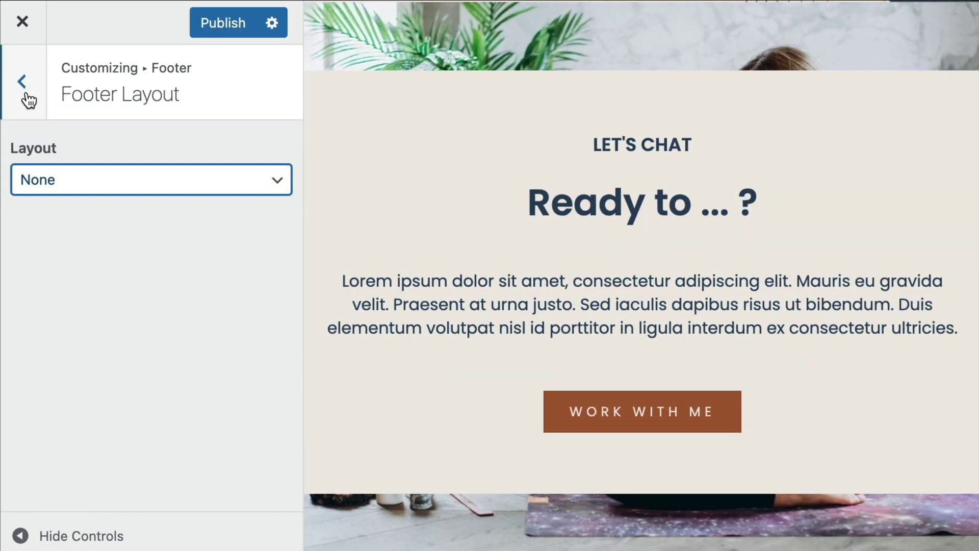
Set Footer Widgets Display to Disabled in the Footer Widgets Layout settings.
left_click(22, 84)
left_click(198, 155)
left_click(207, 179)
left_click(192, 201)
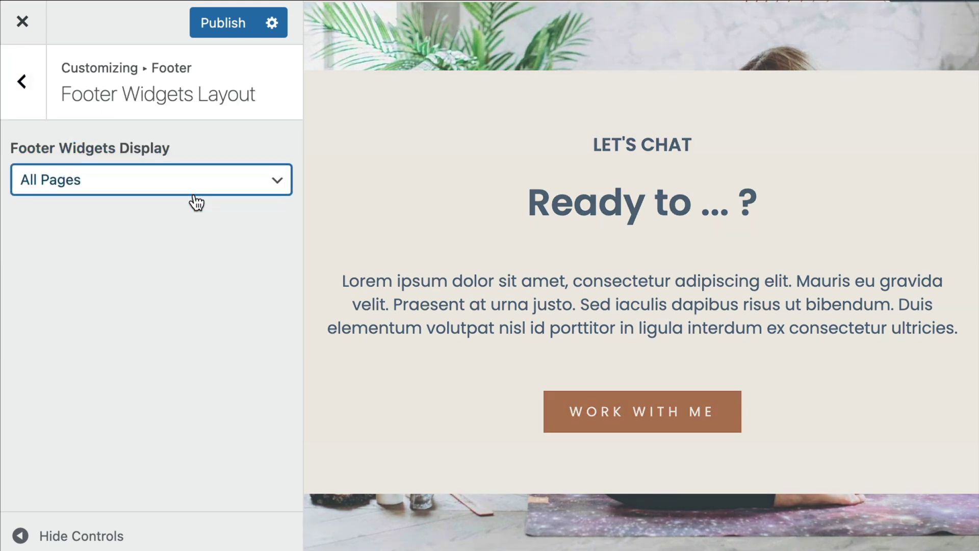
left_click(188, 188)
left_click(189, 156)
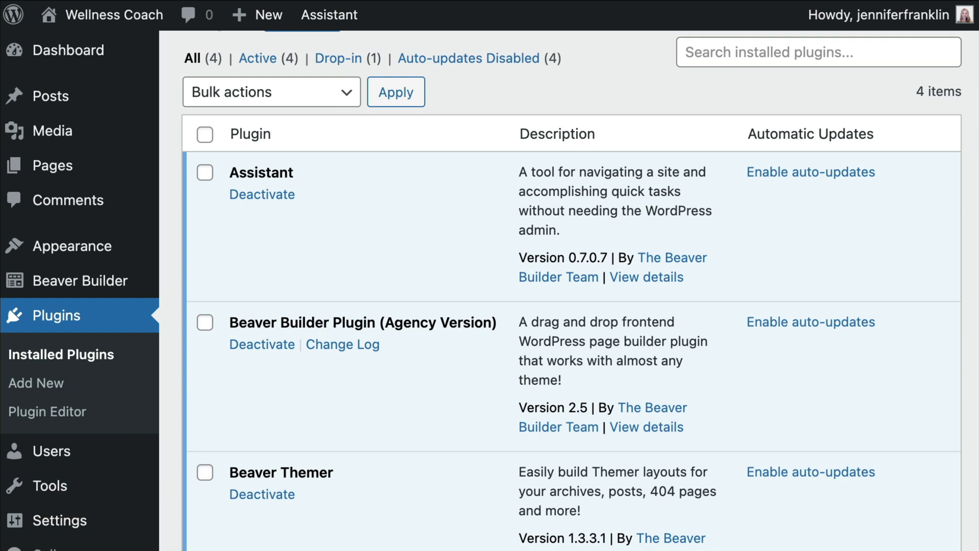
Open Beaver Builder's Themer Layouts list from the sidebar.
mouse_move(94, 285)
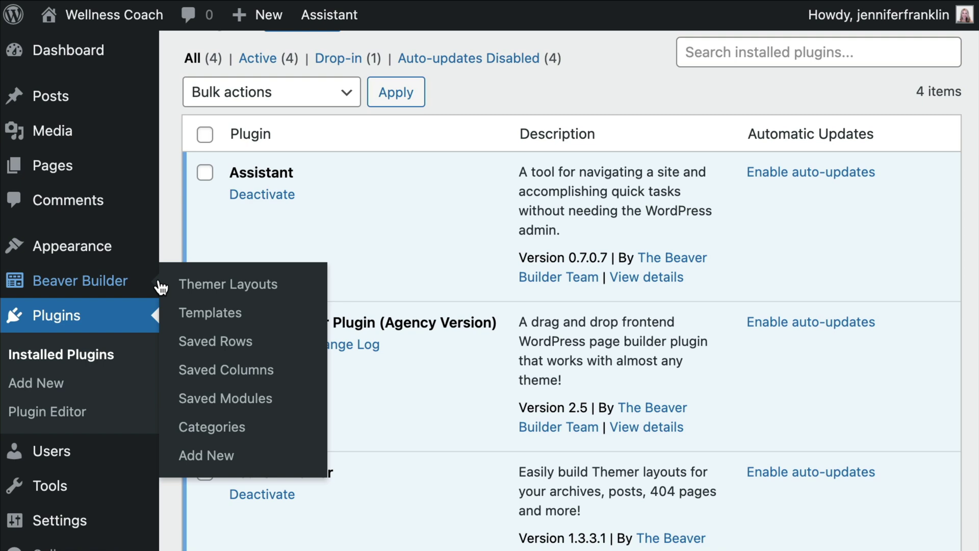
left_click(279, 295)
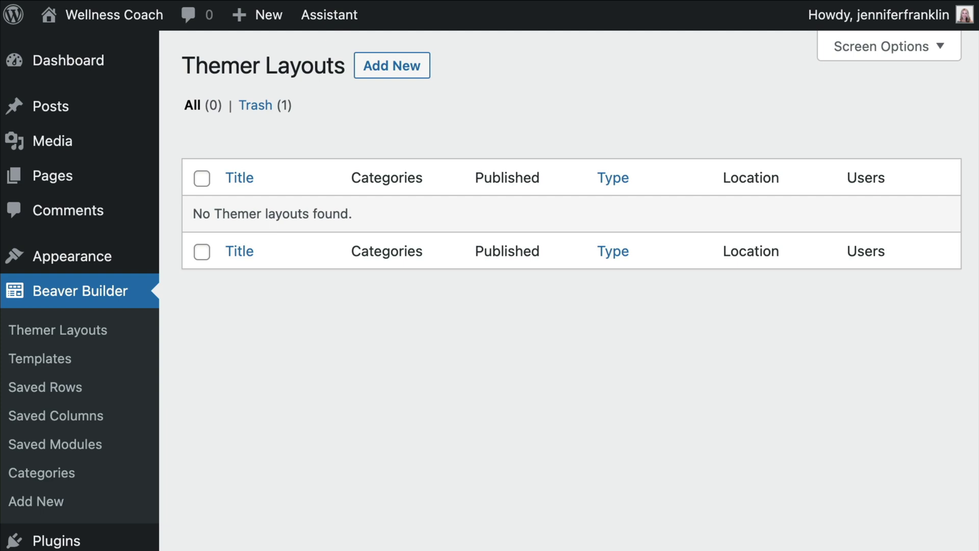
Add a Themer Layout titled 'Footer' with Layout type Footer.
left_click(415, 83)
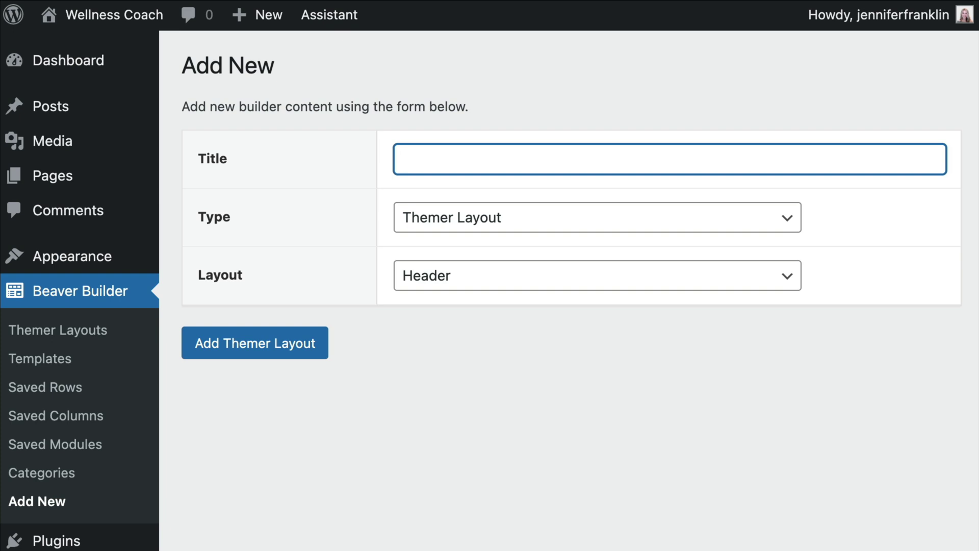
type("Footer")
left_click(788, 218)
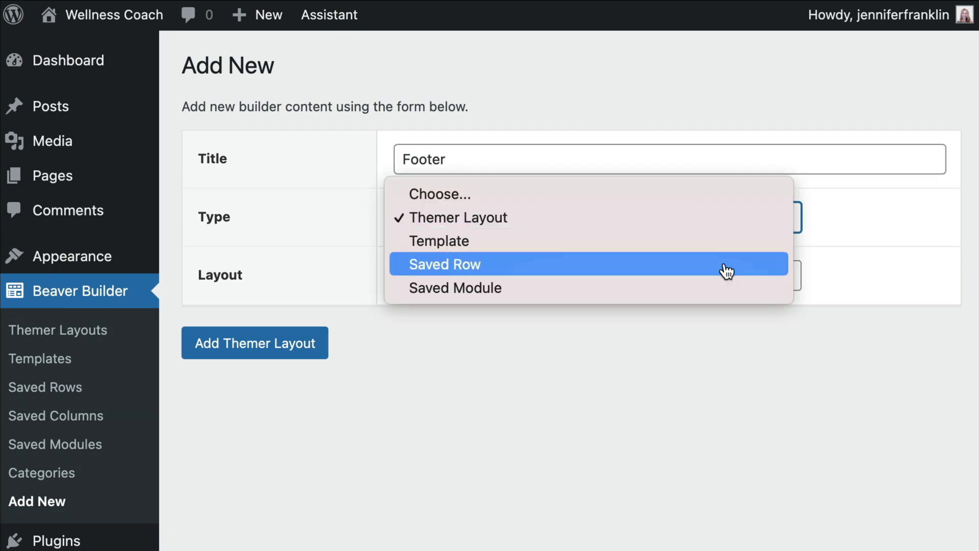
left_click(719, 224)
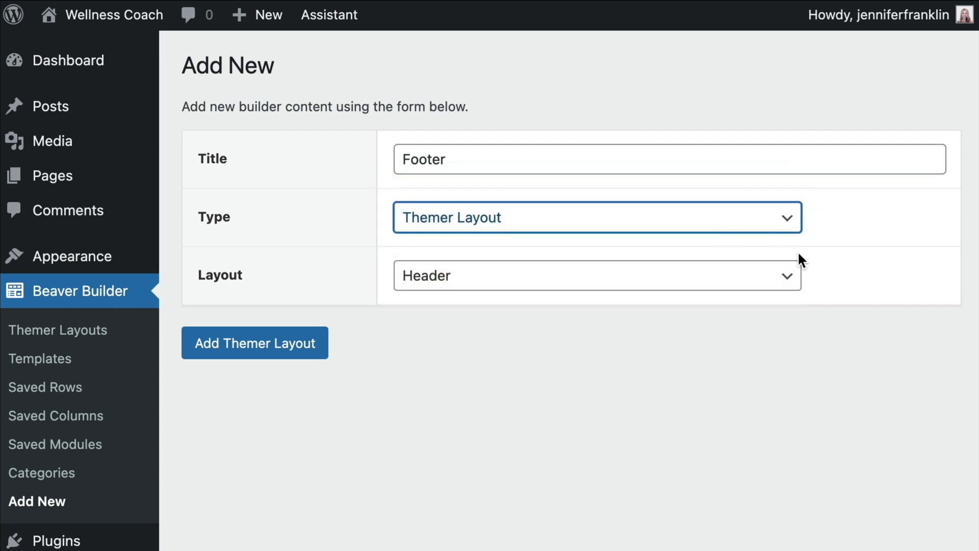
left_click(789, 287)
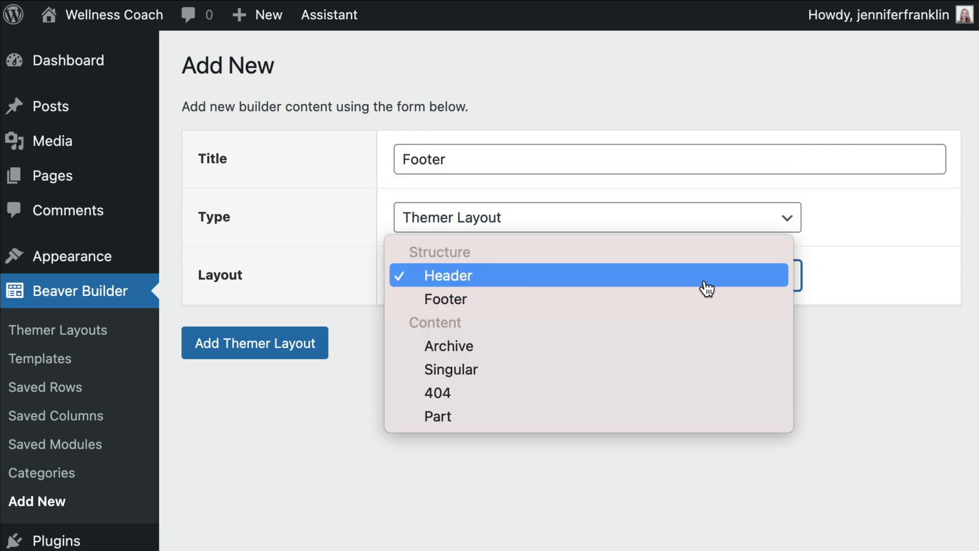
left_click(693, 303)
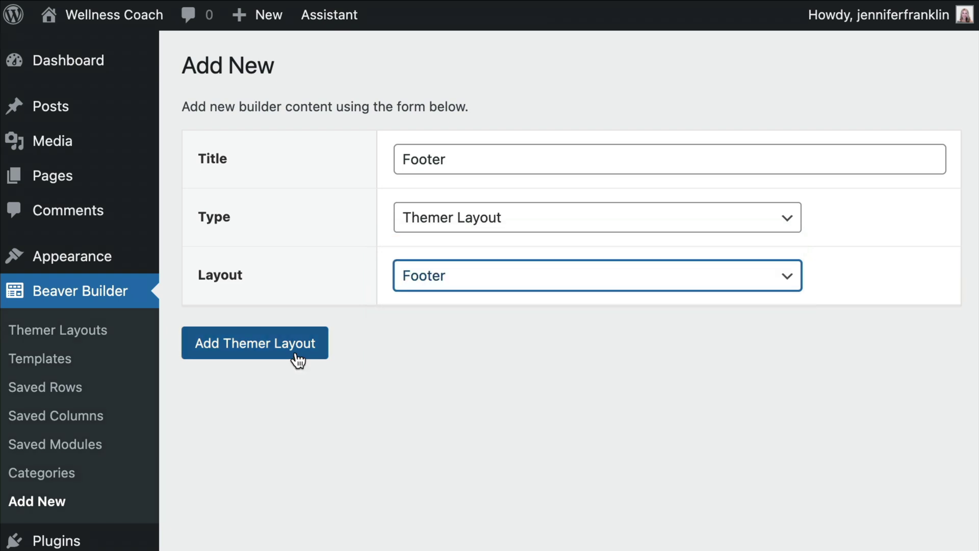
left_click(298, 360)
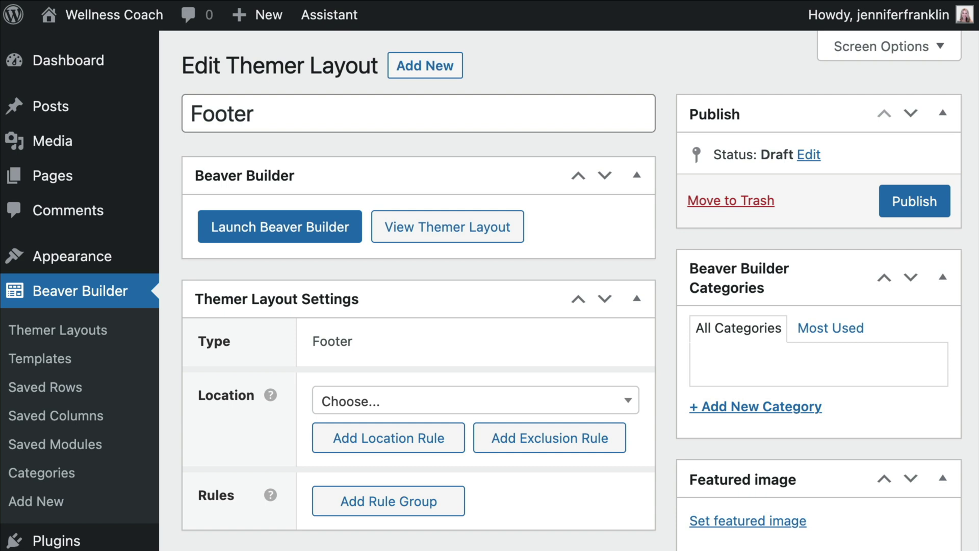
Set the Footer layout's location to Page > All Pages.
left_click(627, 402)
scroll(534, 310, "down", 6)
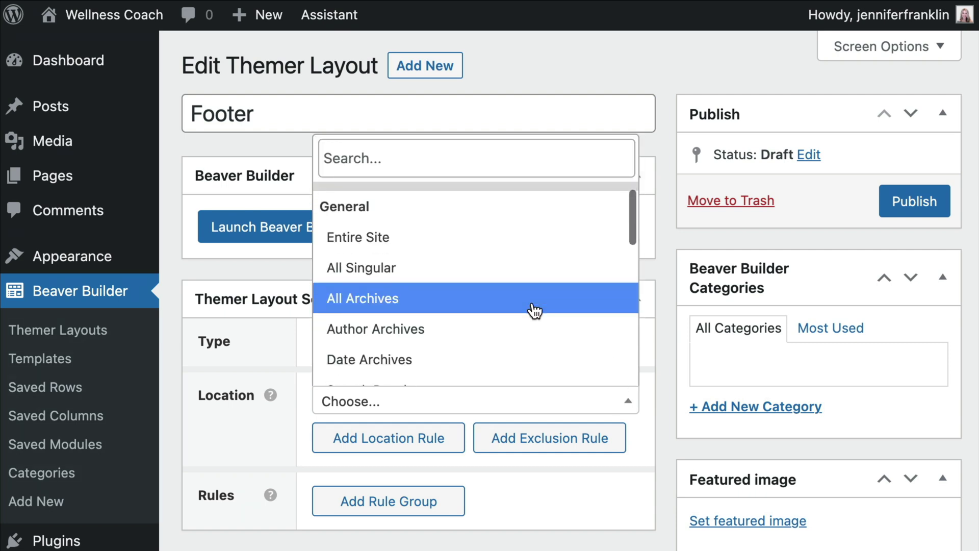
scroll(530, 310, "down", 4)
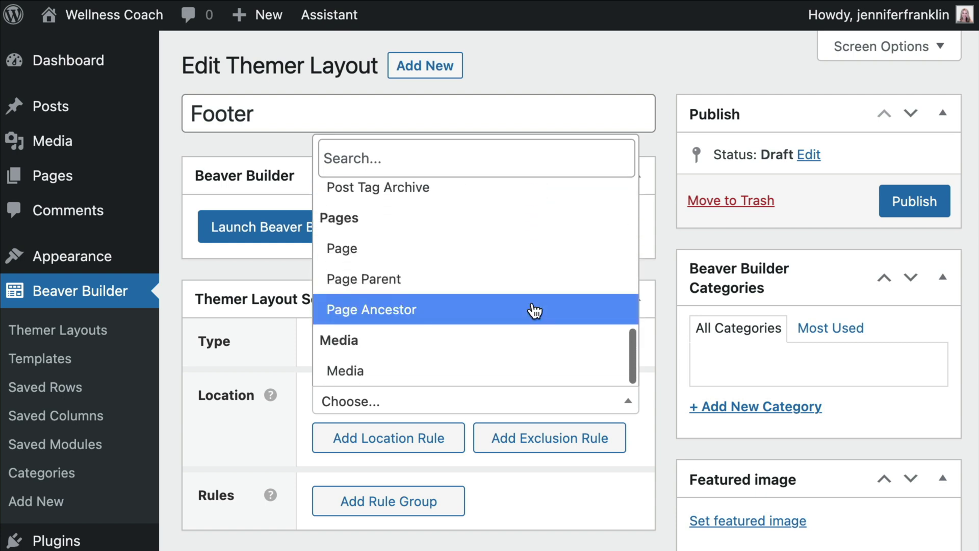
left_click(501, 250)
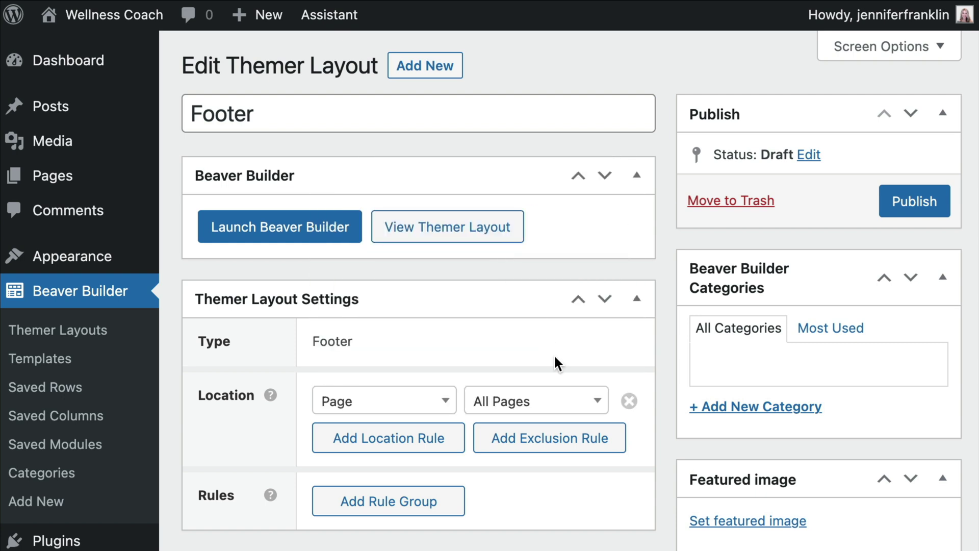
left_click(590, 410)
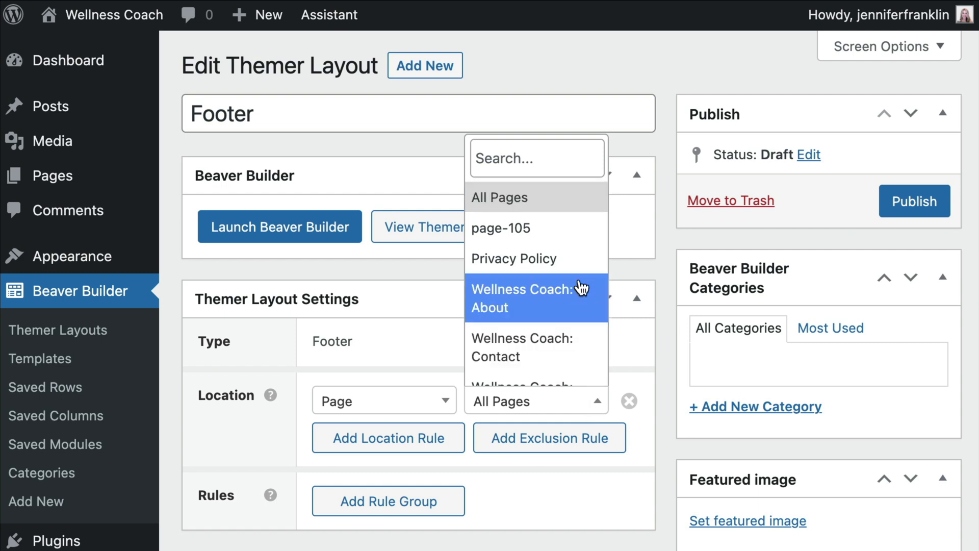
left_click(572, 199)
Add a login-status rule group, then open the Footer layout in Beaver Builder.
left_click(389, 501)
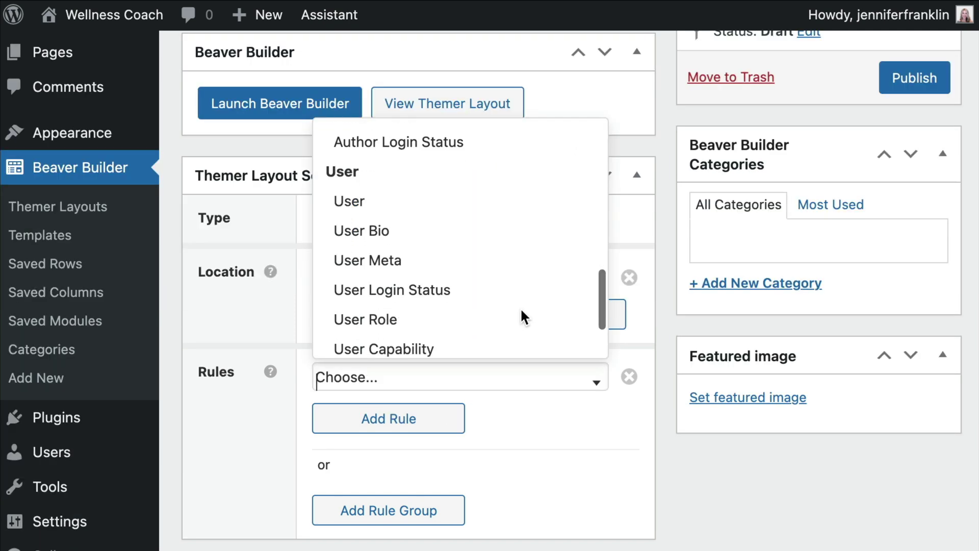
scroll(520, 308, "up", 3)
left_click(493, 209)
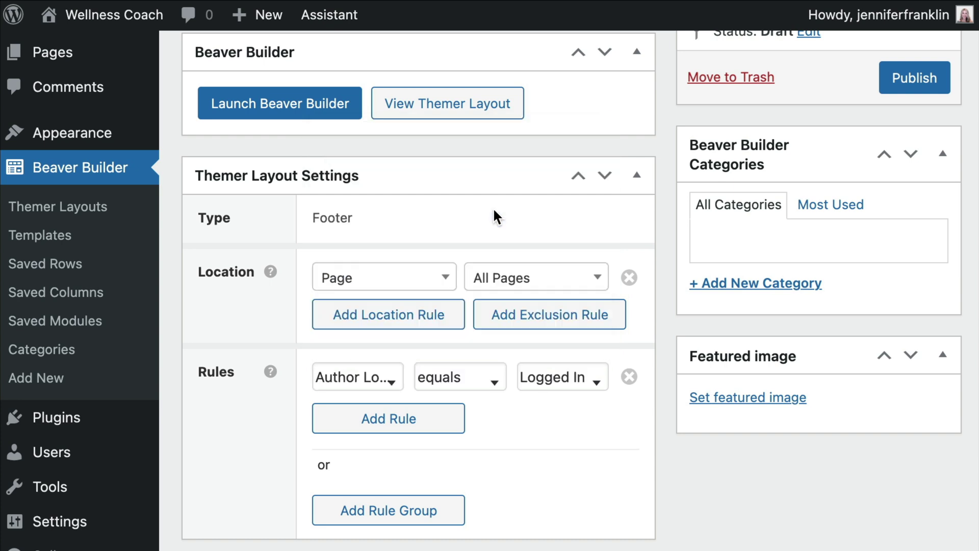
left_click(550, 376)
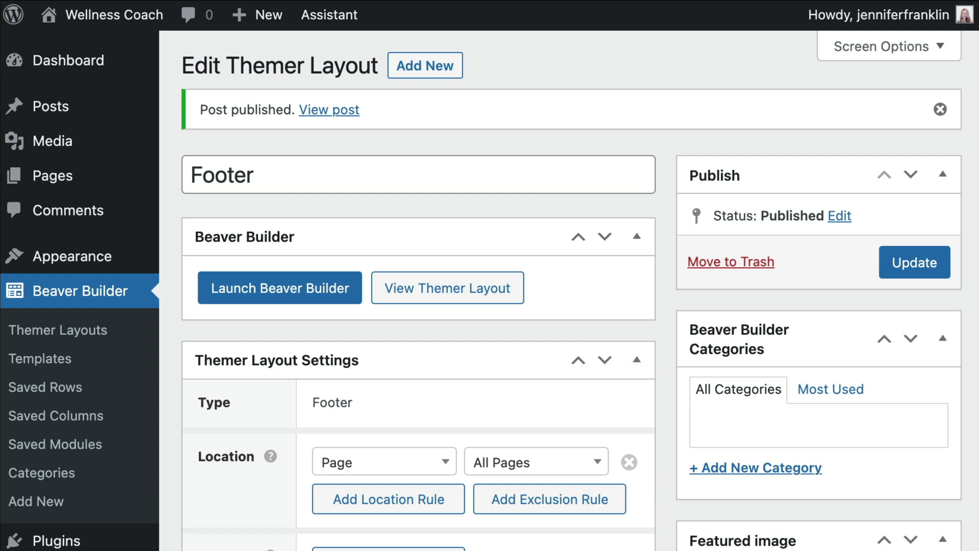
left_click(331, 306)
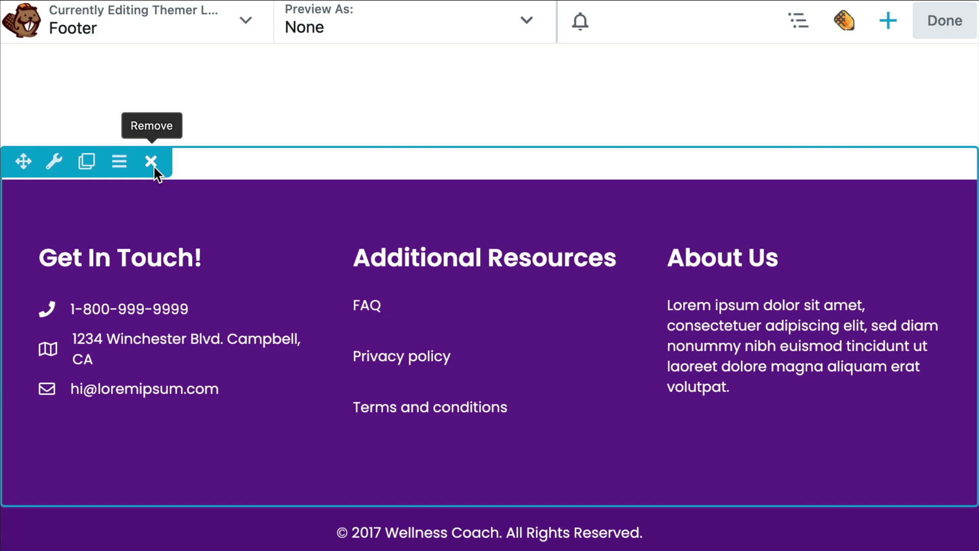
Delete the empty rows above the footer and above the copyright bar.
left_click(152, 162)
left_click(686, 64)
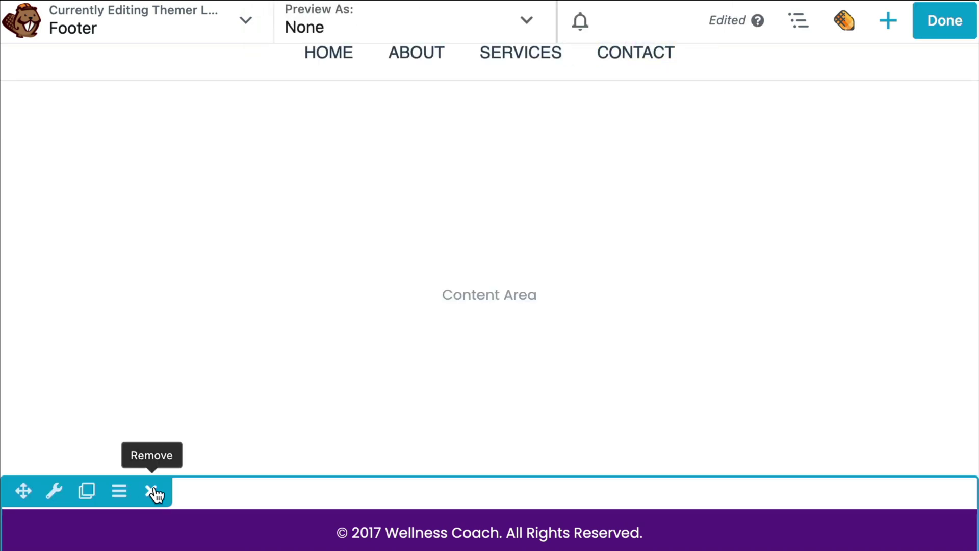
left_click(153, 492)
left_click(690, 70)
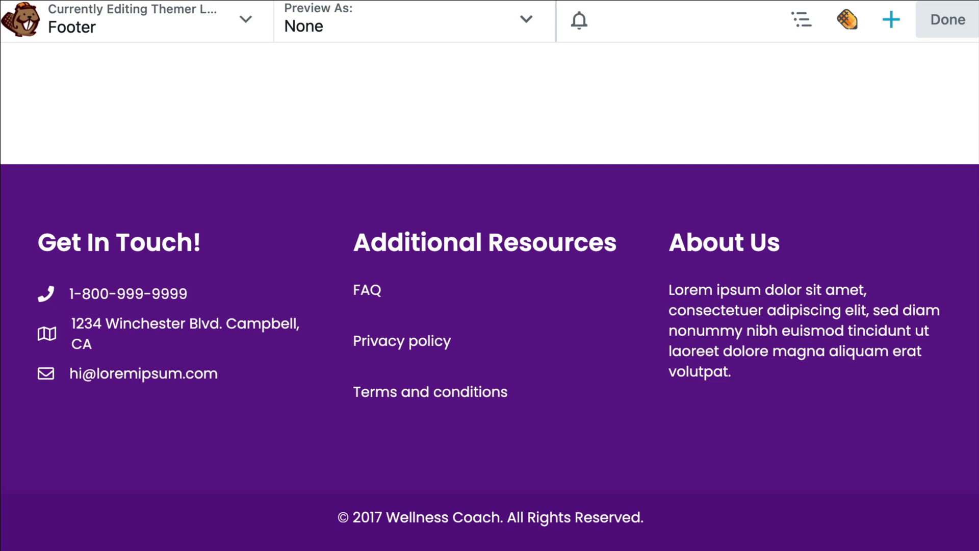
Give the row a solid navy #2a435b background from the colour presets and save.
mouse_move(20, 195)
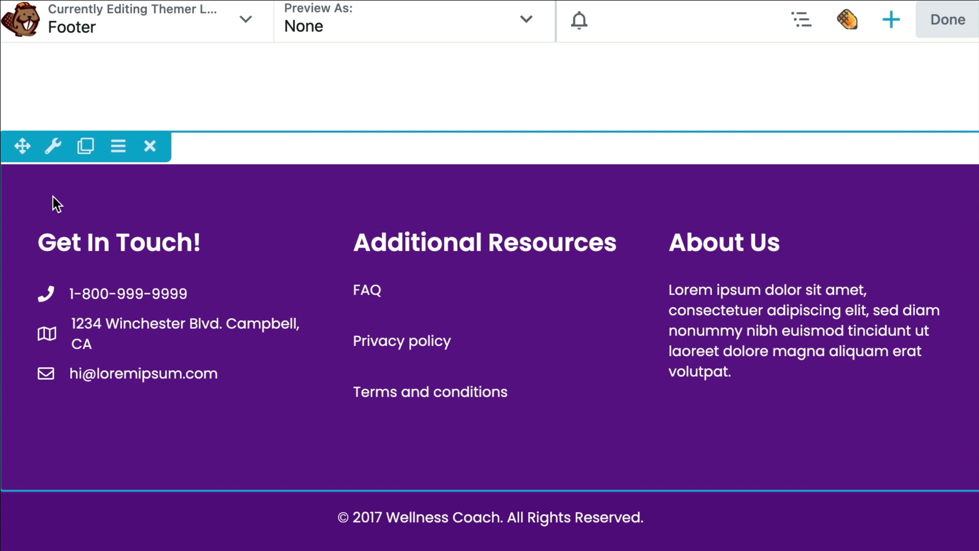
left_click(58, 159)
scroll(785, 306, "down", 10)
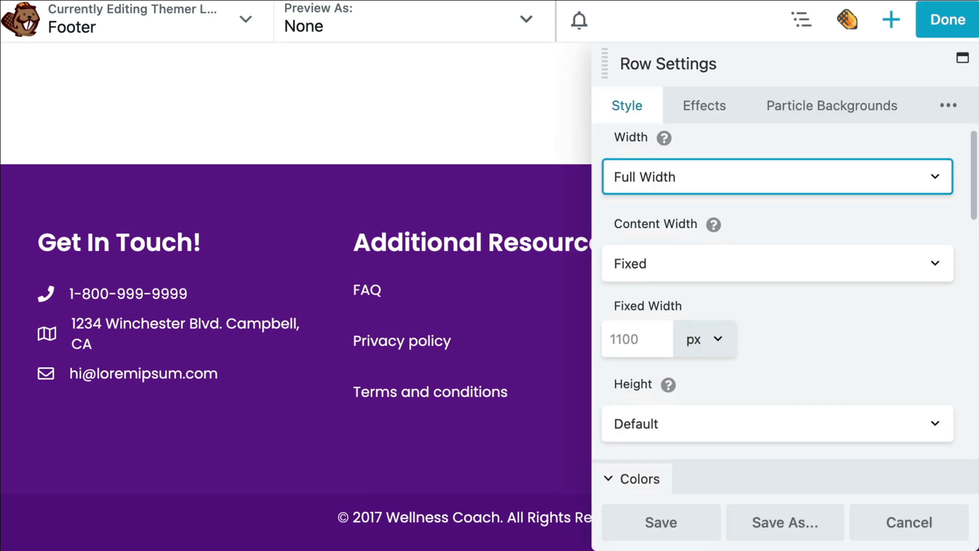
scroll(919, 369, "down", 5)
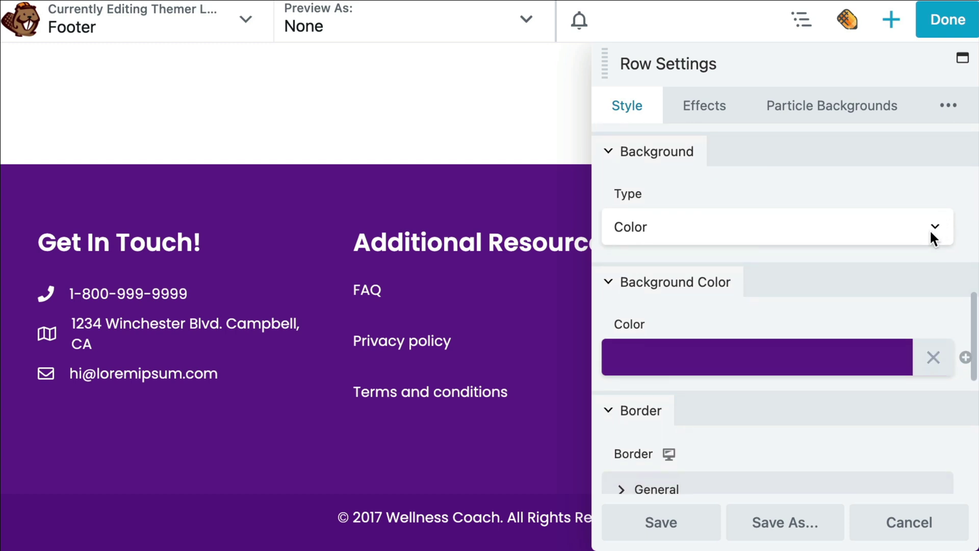
left_click(931, 237)
left_click(925, 228)
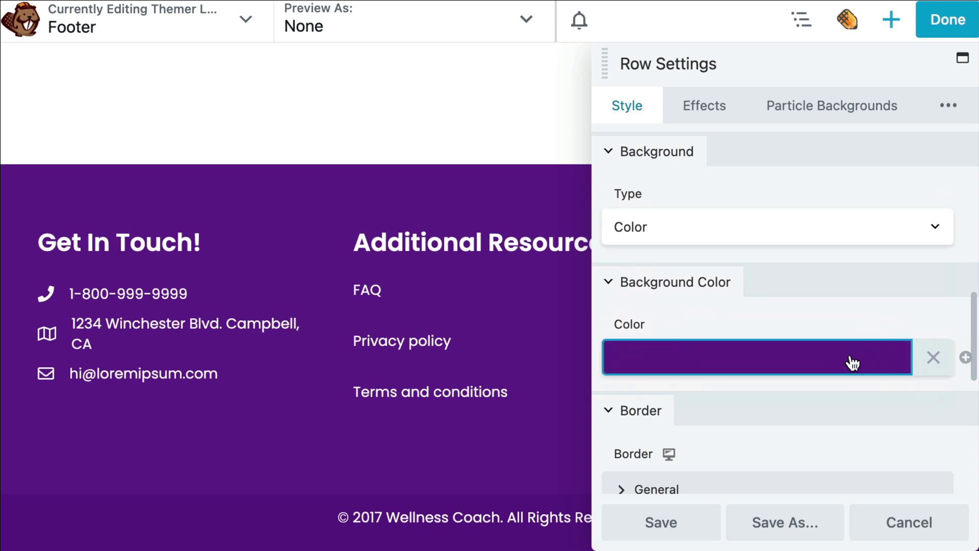
left_click(851, 361)
left_click(844, 326)
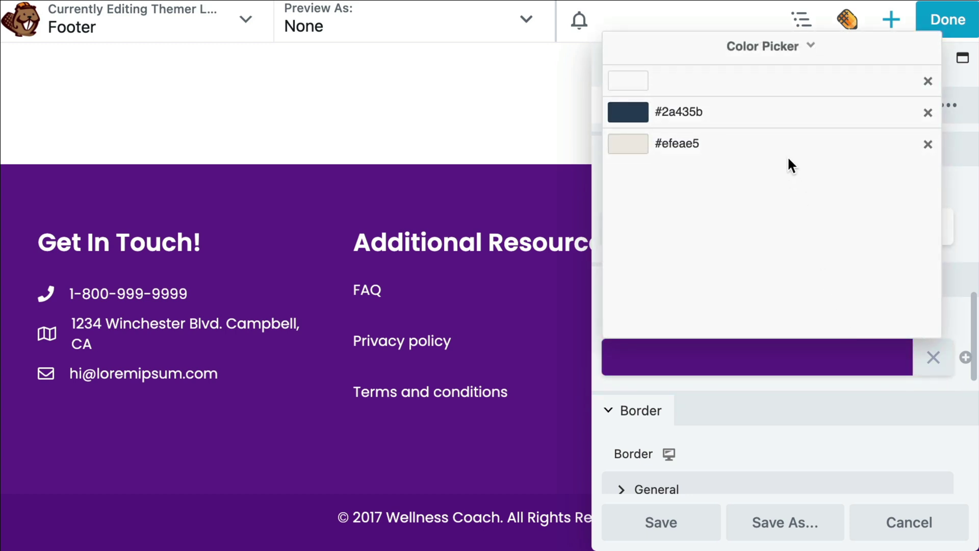
left_click(778, 125)
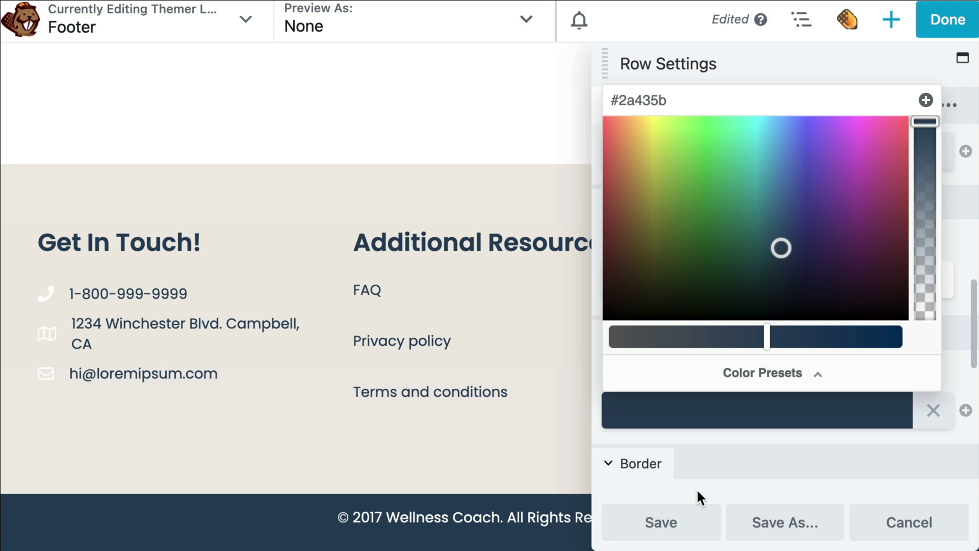
left_click(660, 525)
Move the Get In Touch heading, phone, address and email right, and About Us left.
left_click_drag(47, 225, 714, 238)
left_click_drag(48, 225, 776, 326)
left_click_drag(87, 219, 779, 363)
left_click_drag(731, 436, 117, 232)
left_click_drag(671, 423, 194, 293)
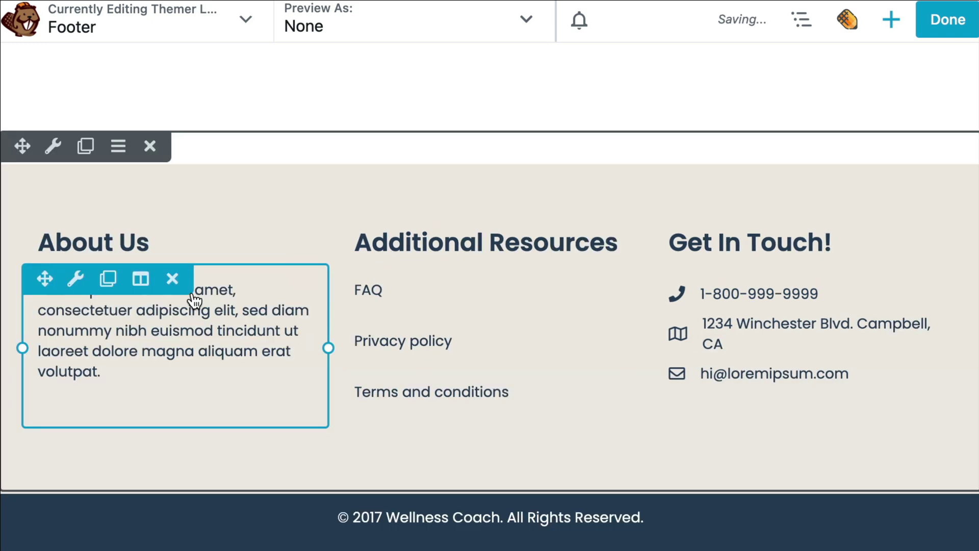
Drag a new module from the modules panel into the left column for the logo.
left_click(890, 20)
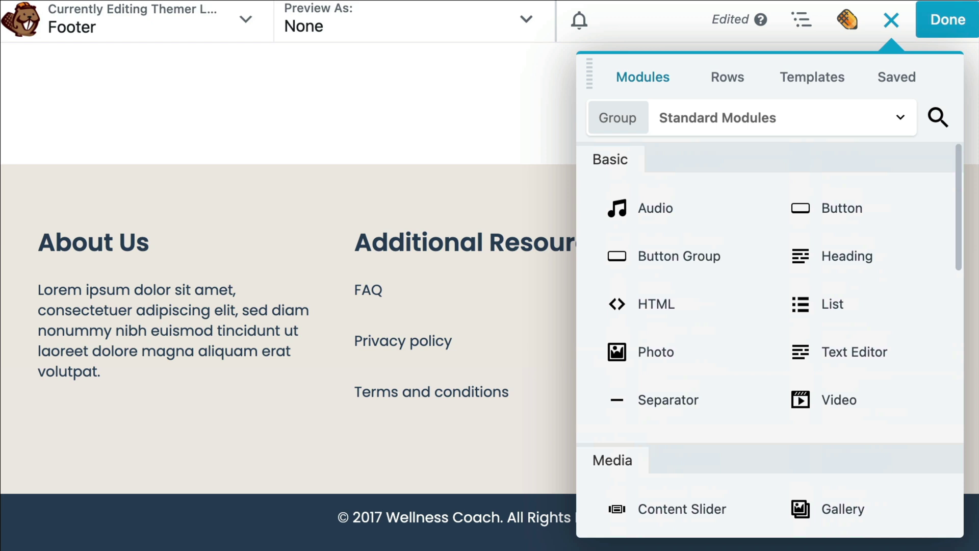
scroll(770, 332, "down", 7)
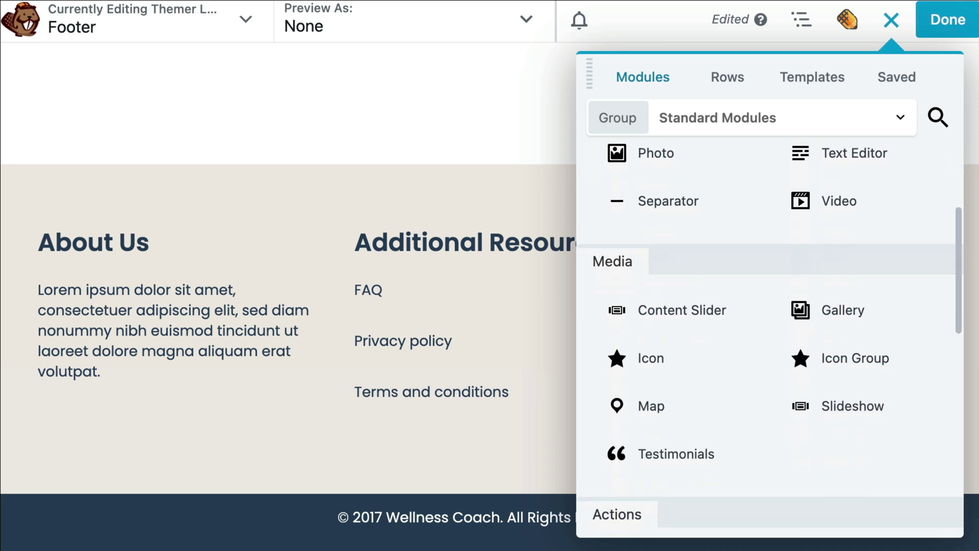
scroll(770, 331, "down", 6)
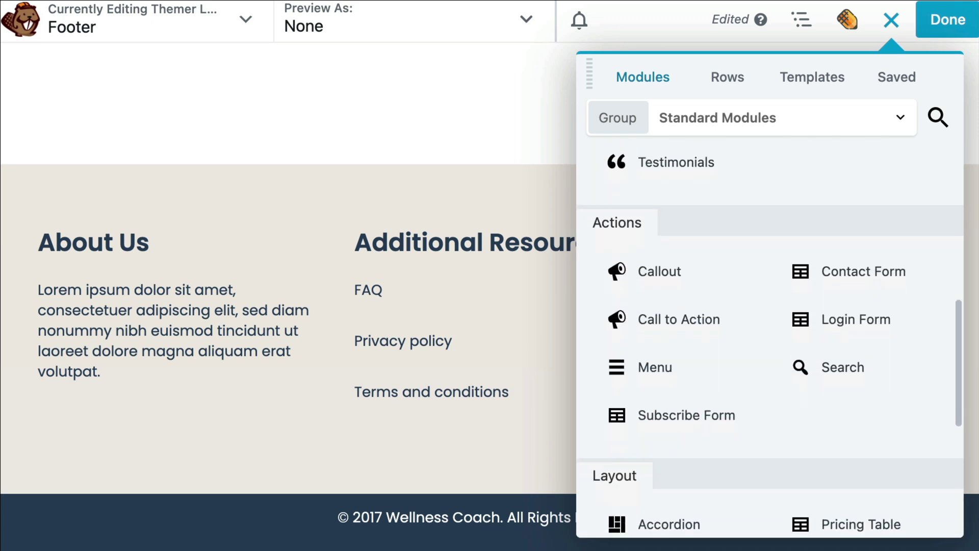
scroll(769, 332, "down", 3)
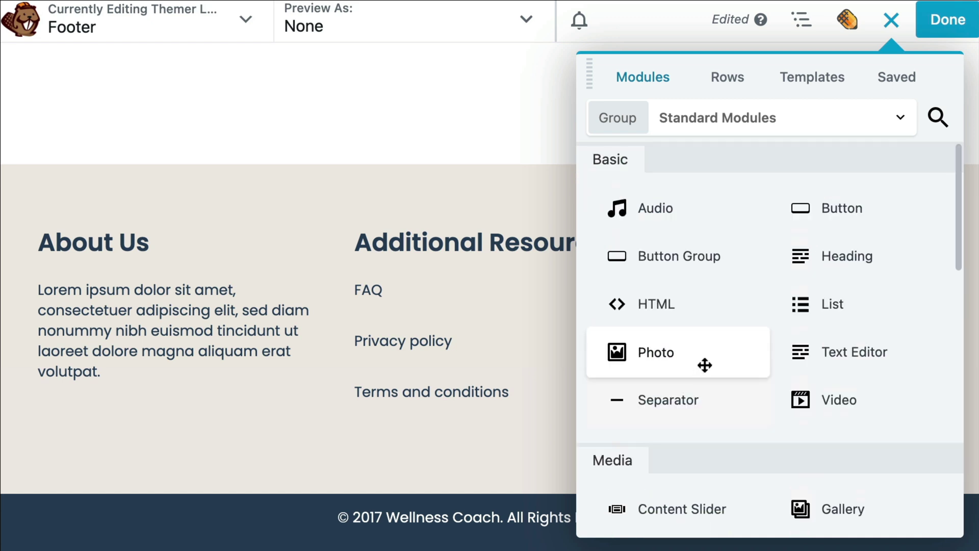
left_click_drag(703, 365, 173, 265)
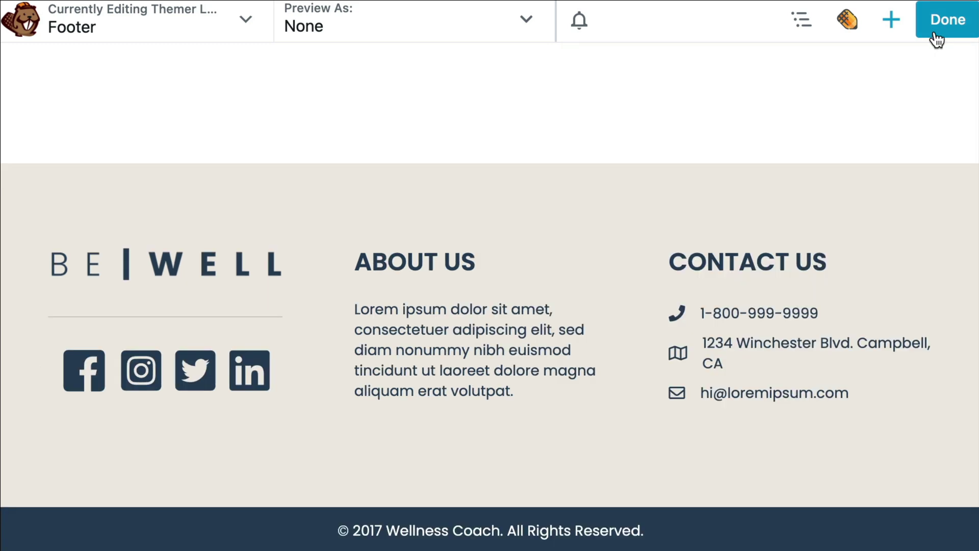
left_click(935, 34)
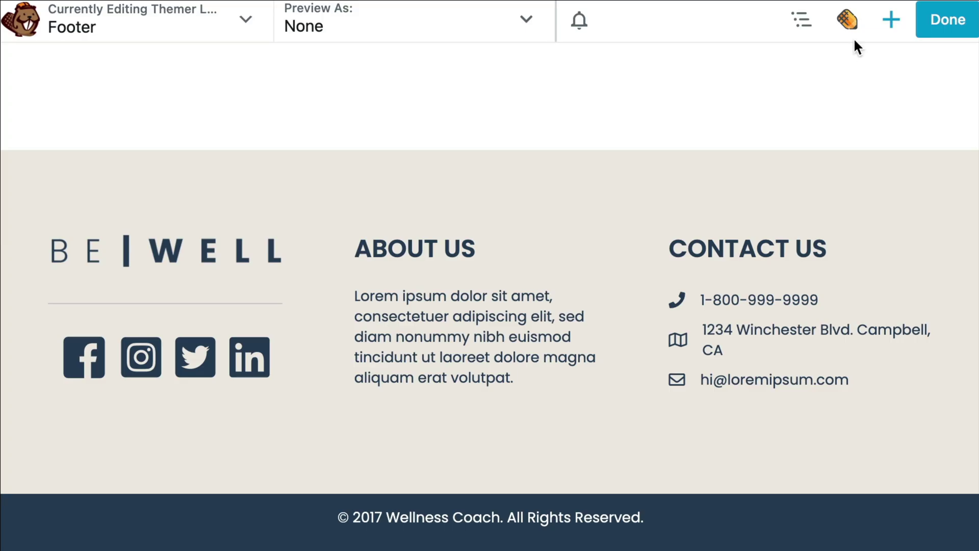
Replace the About Us placeholder paragraph with the new description and save.
left_click(562, 347)
left_click_drag(820, 297, 598, 239)
type("We help you transform your life with a personalized wellness plan and coaching expert to help you work through challenges and achieve your goals.")
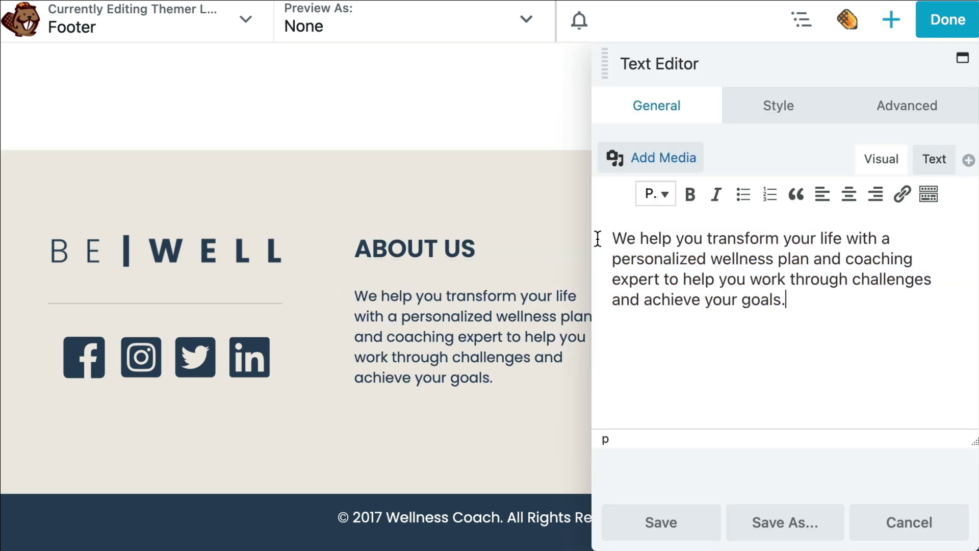
left_click(682, 529)
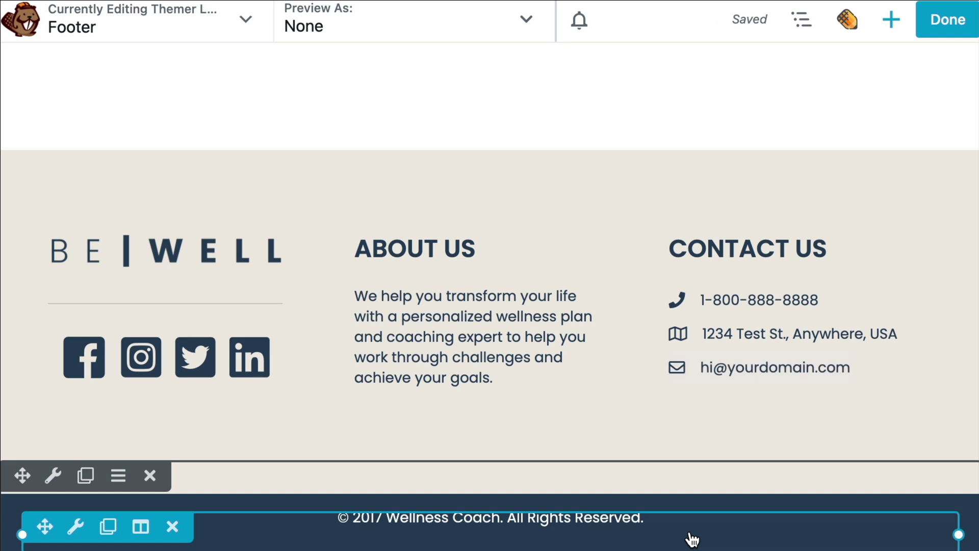
Change the copyright year to 2021, link 'privacy policy' to /privacy-policy, and publish.
left_click(692, 539)
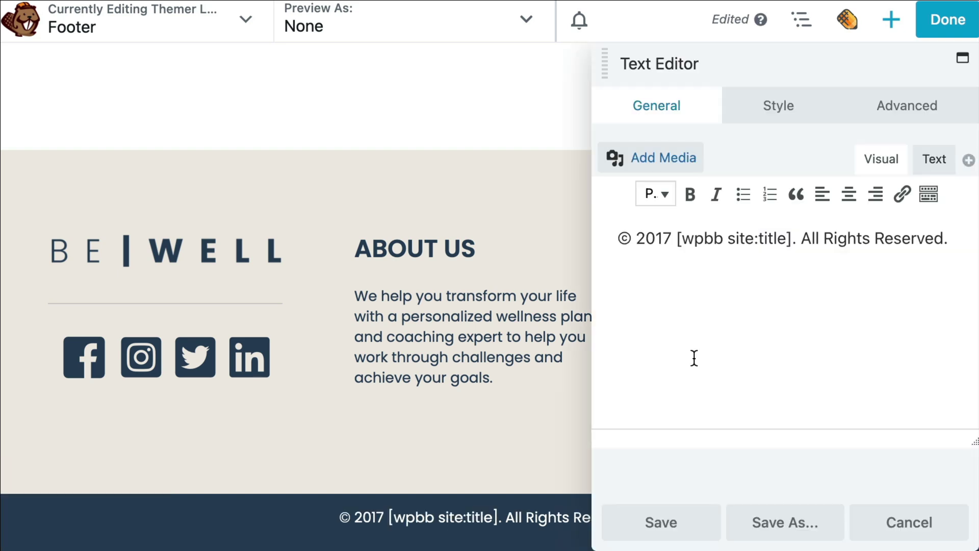
left_click(672, 236)
left_click_drag(672, 235, 658, 233)
type("21")
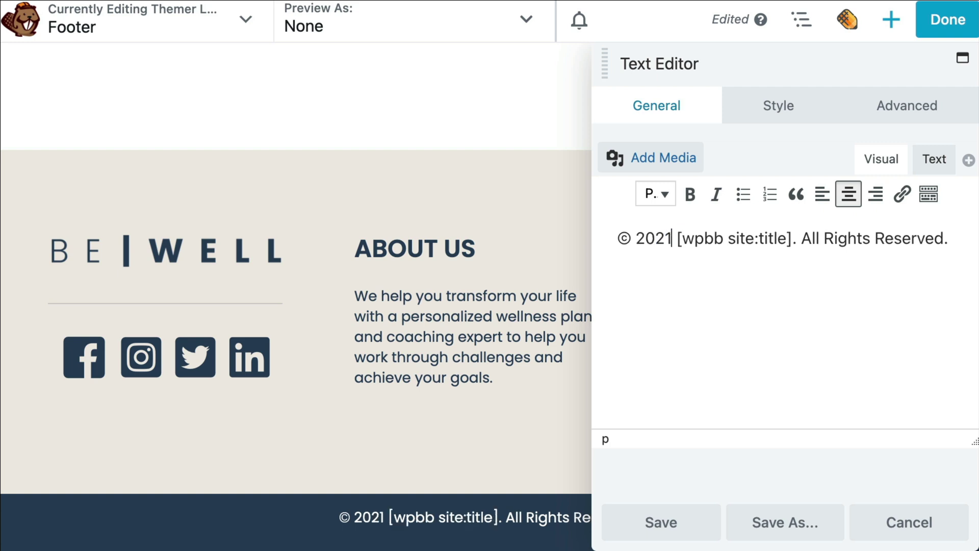
left_click_drag(931, 238, 828, 240)
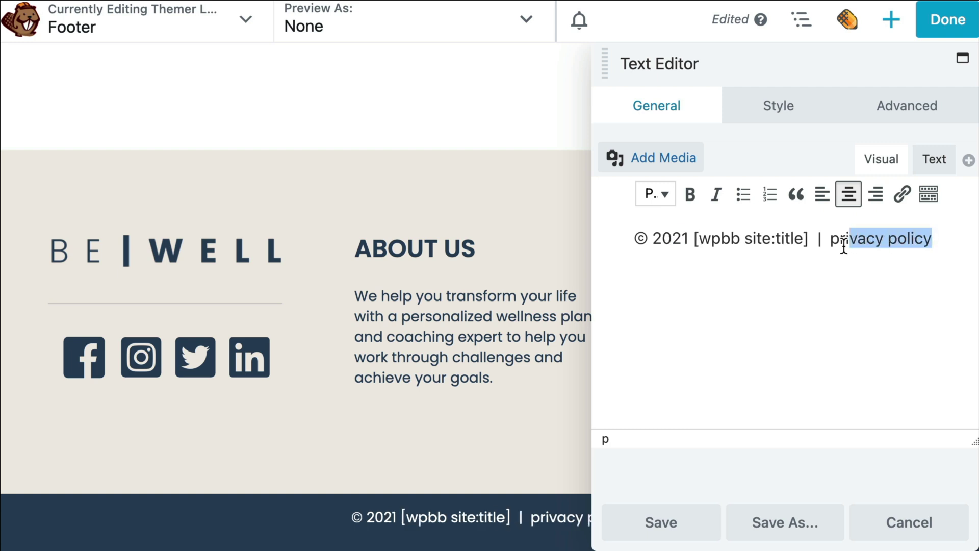
left_click(901, 194)
type("/privacy-policy")
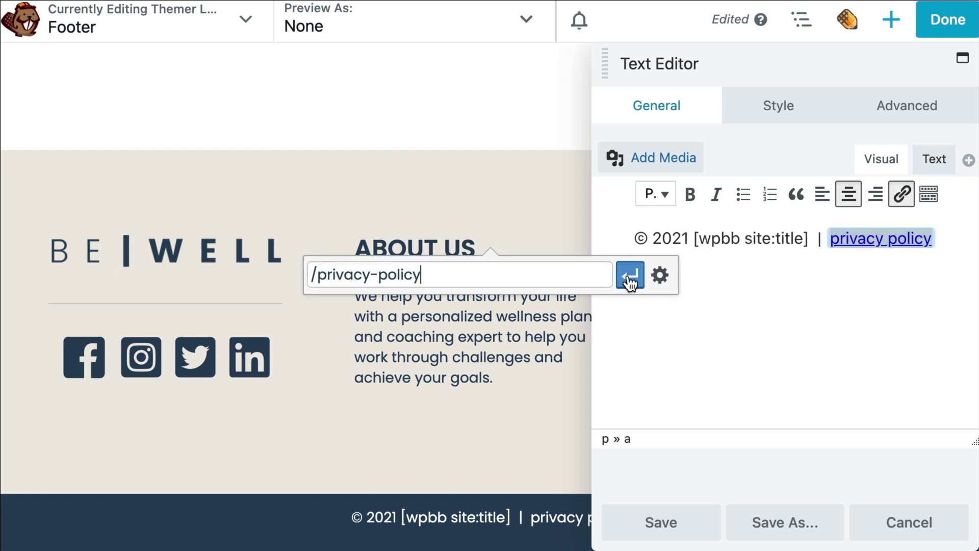
left_click(632, 277)
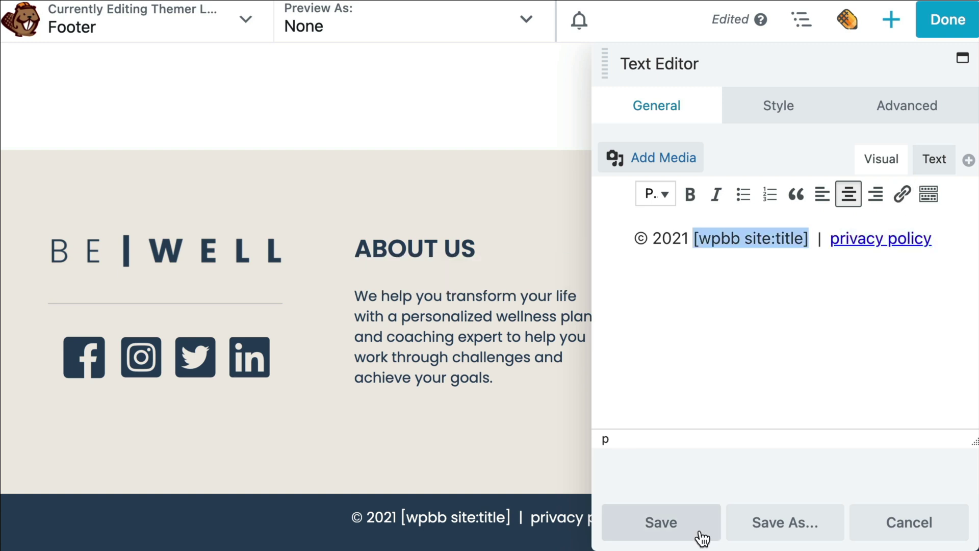
left_click(702, 536)
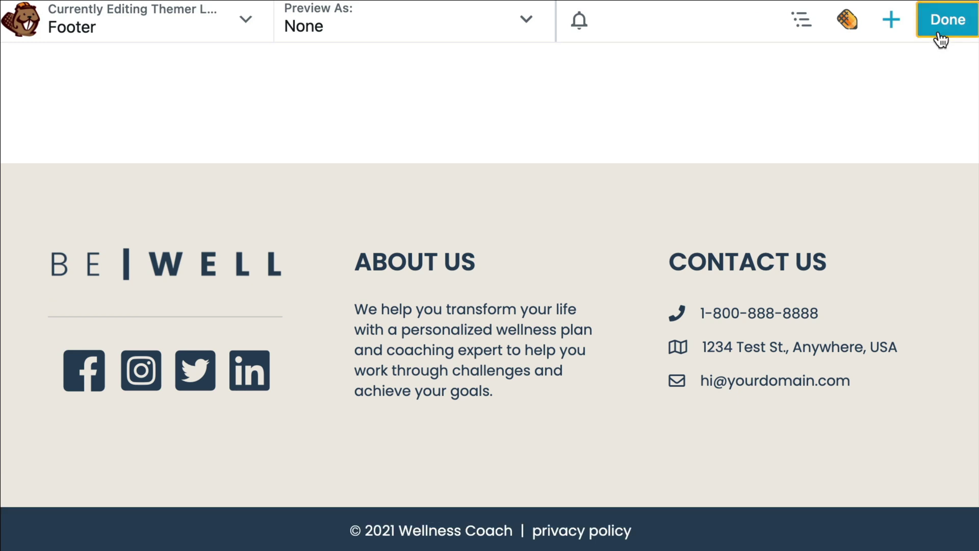
left_click(939, 36)
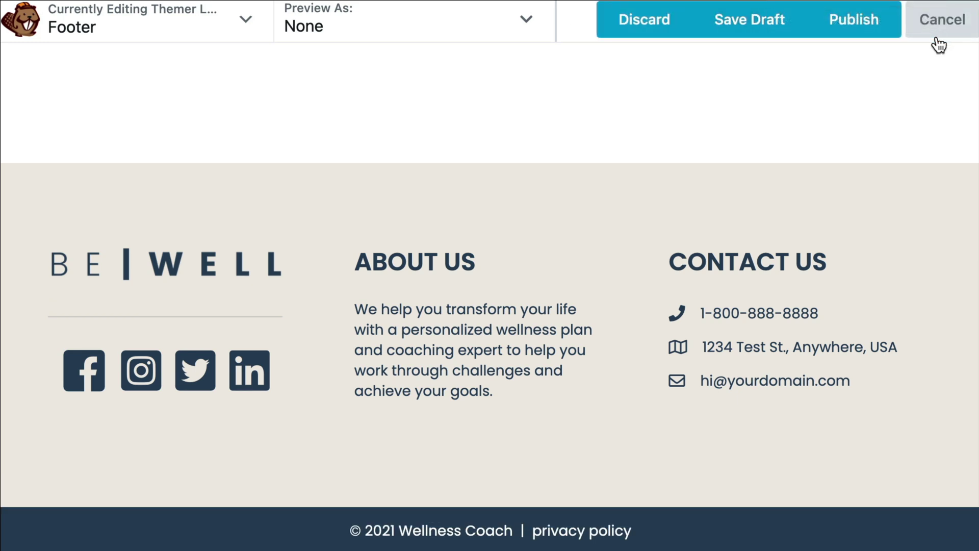
left_click(865, 38)
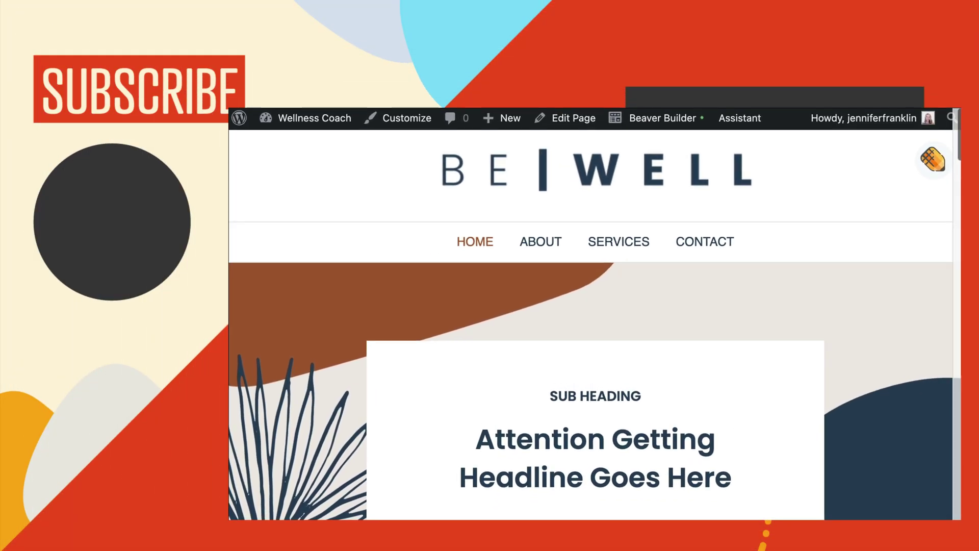